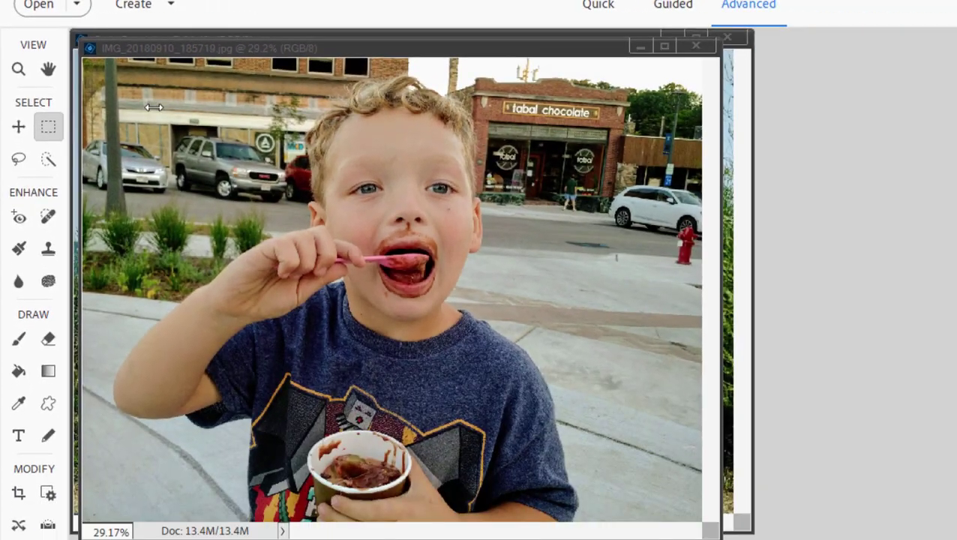
# - Try rectangular and elliptical marquee selections around the boy's face, clearing each
pyautogui.moveTo(186, 111); pyautogui.dragTo(562, 397)
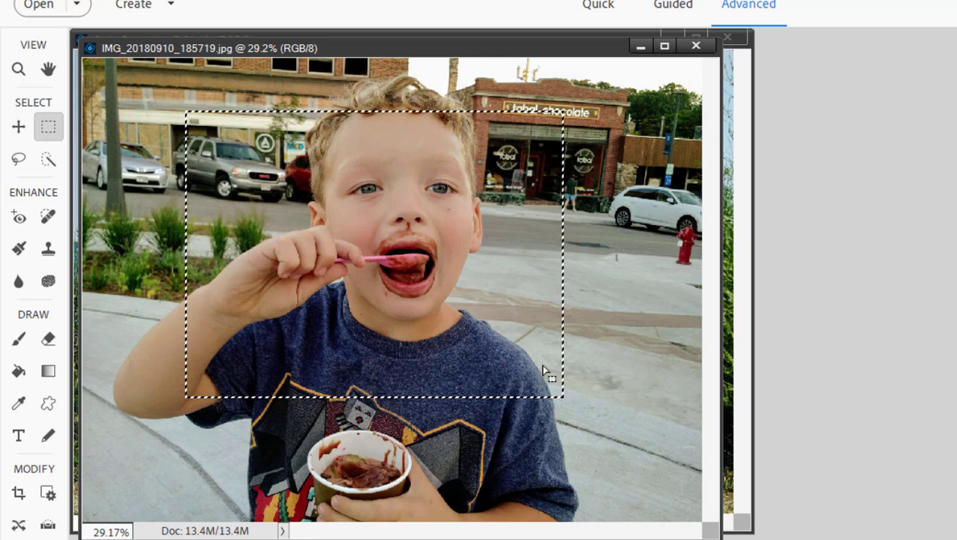
pyautogui.click(509, 338)
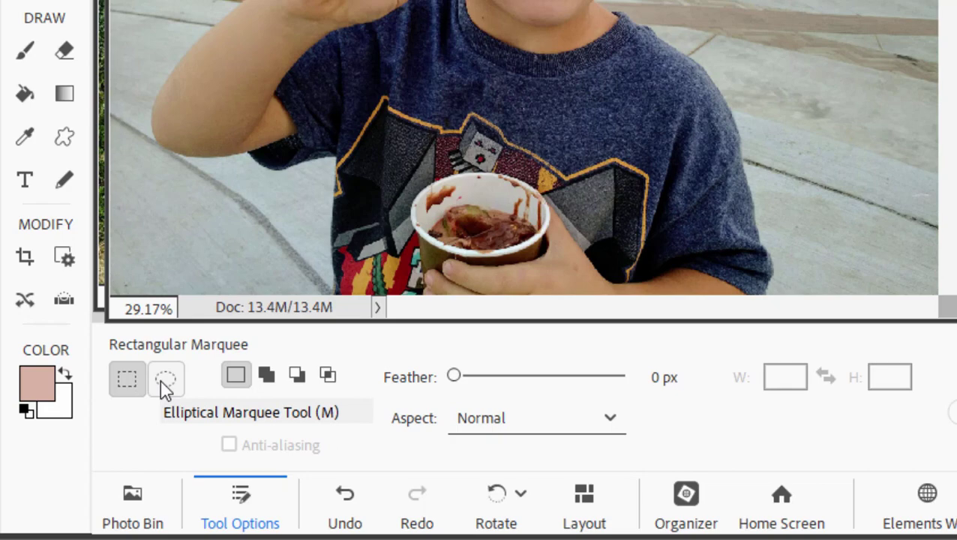
pyautogui.click(165, 382)
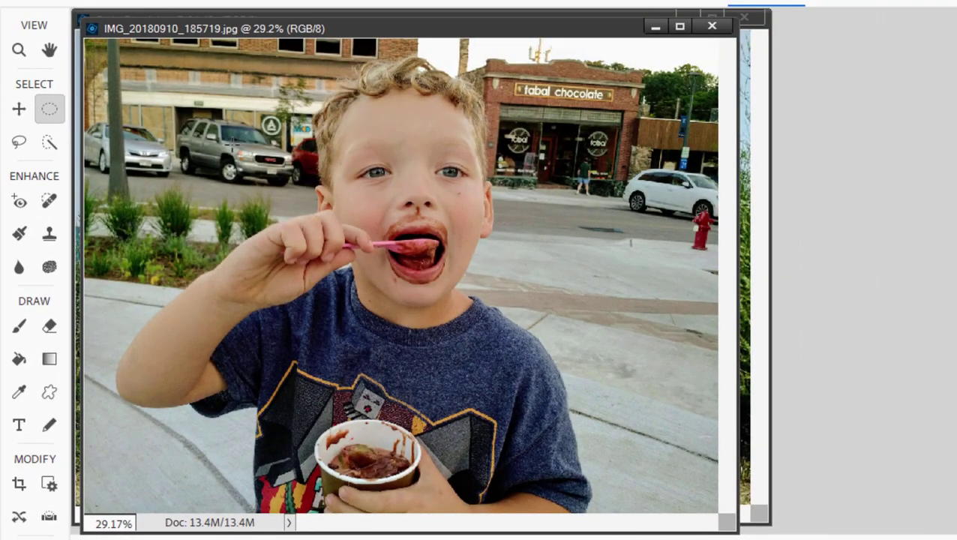
pyautogui.moveTo(232, 100); pyautogui.dragTo(545, 533)
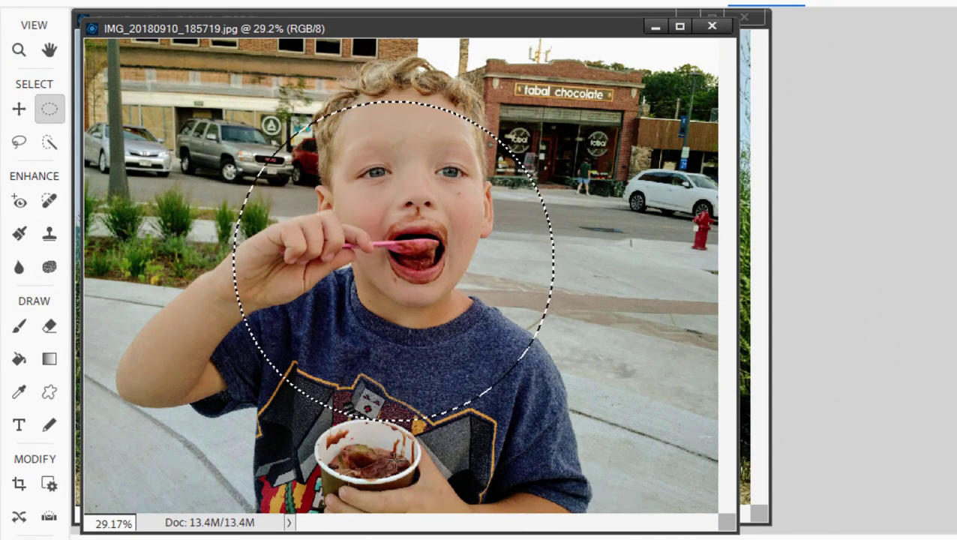
pyautogui.hotkey('ctrl', 'd')
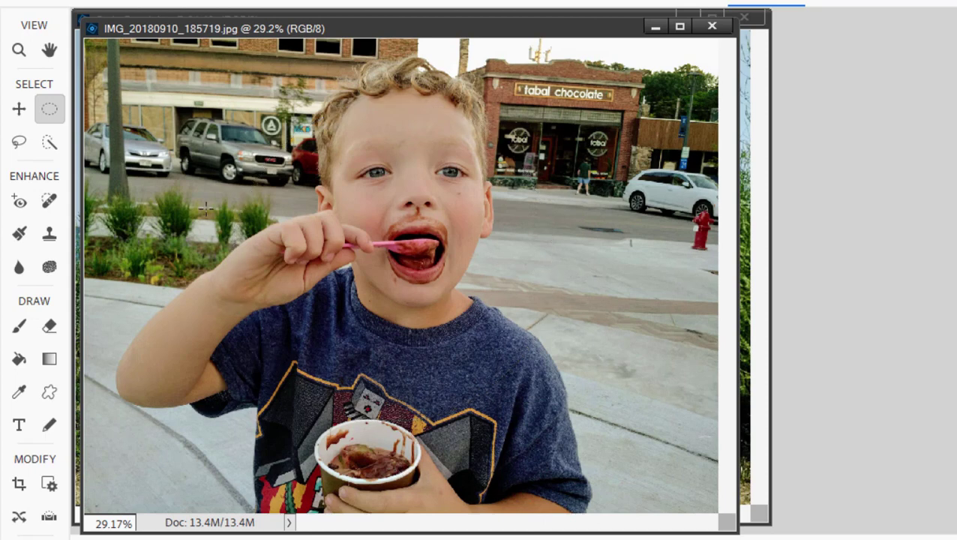
# - Trace a Magnetic Lasso selection along the boy's arm, then deselect it
pyautogui.click(20, 143)
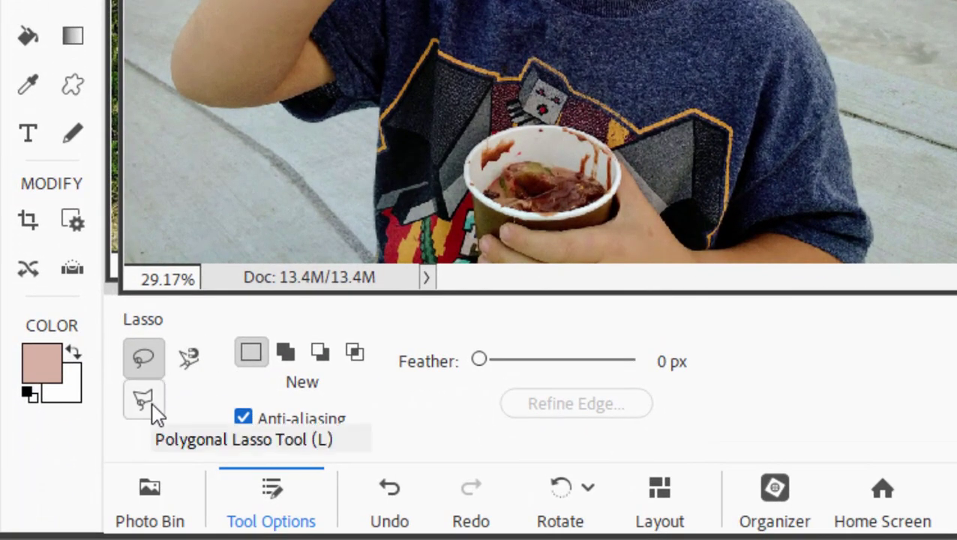
pyautogui.click(192, 360)
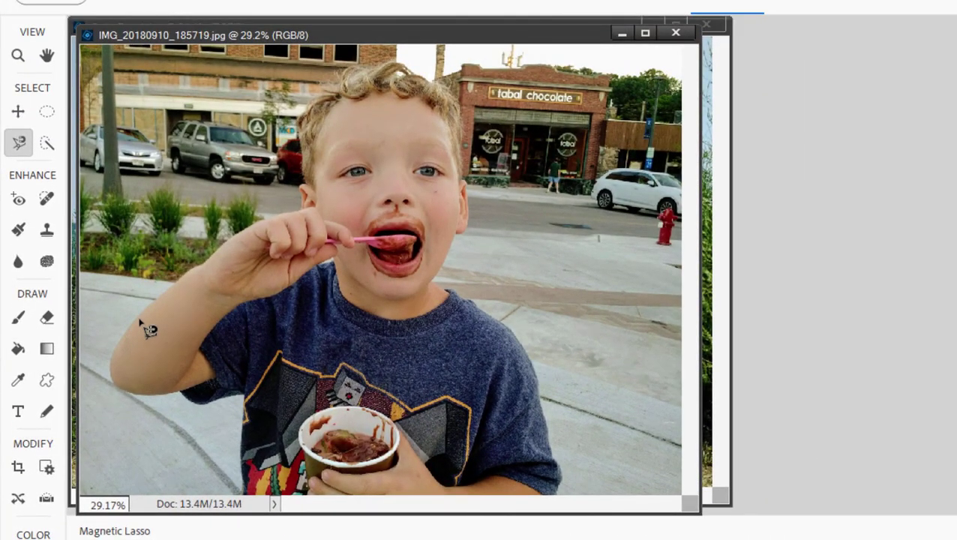
pyautogui.click(135, 318)
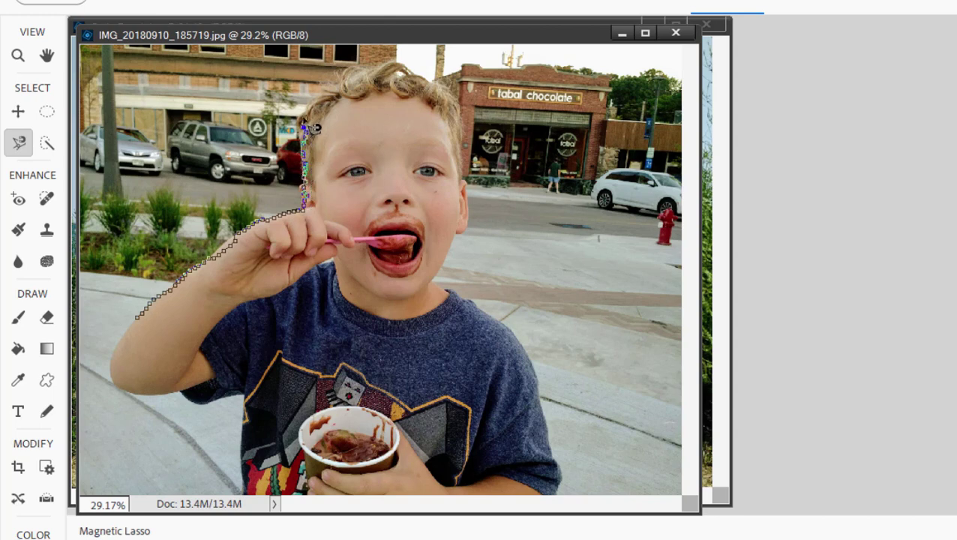
pyautogui.doubleClick(346, 92)
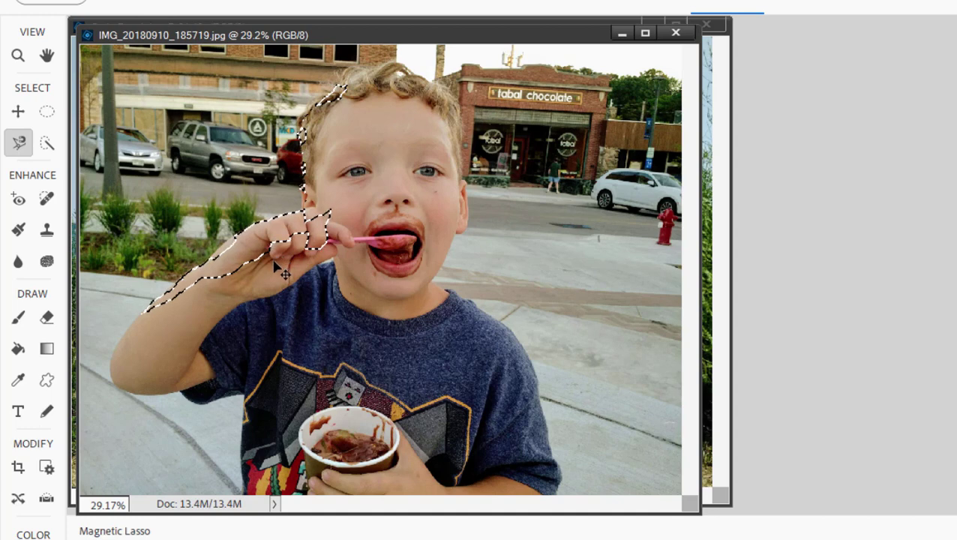
pyautogui.hotkey('ctrl', 'd')
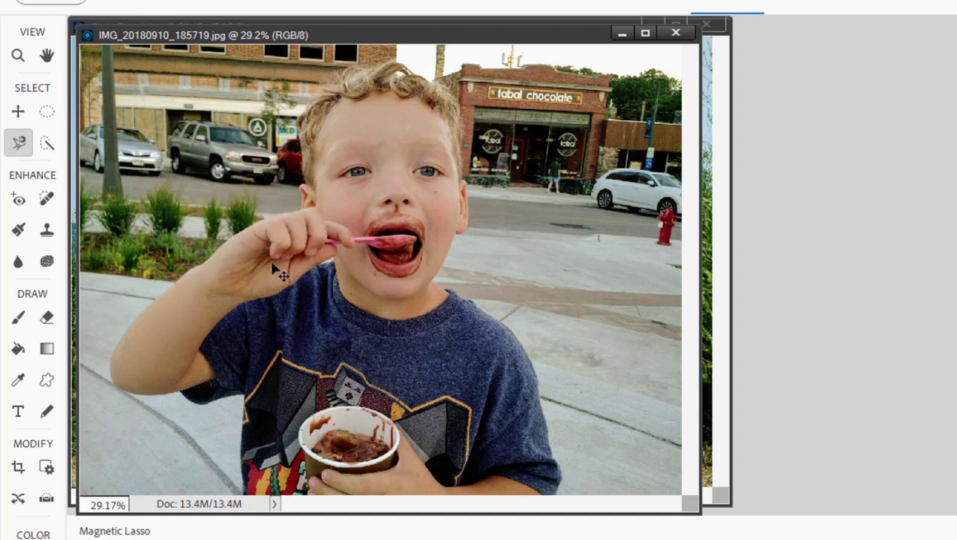
# - Try a freehand lasso and a Quick Selection over the boy's face, clearing both
pyautogui.press('l')
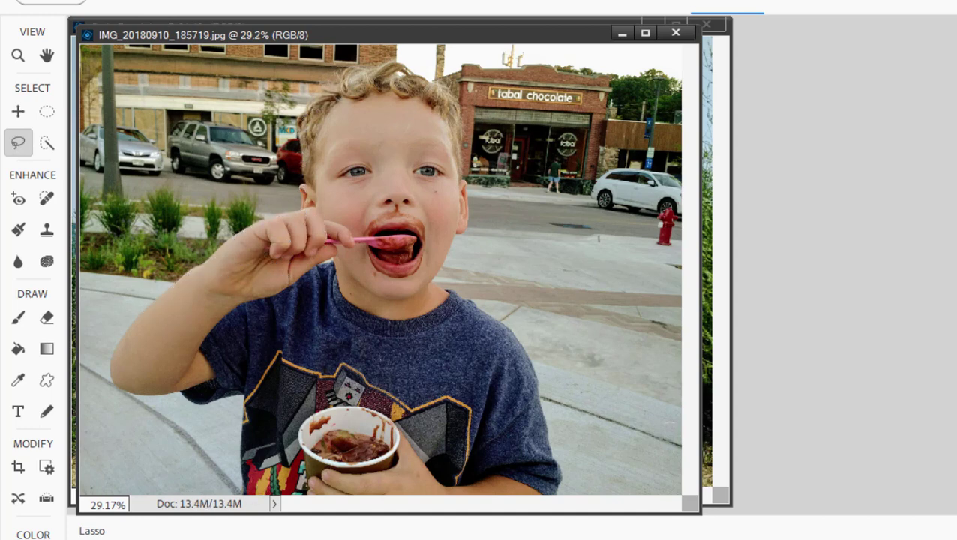
pyautogui.moveTo(307, 192)
pyautogui.mouseDown()
pyautogui.moveTo(480, 339)
pyautogui.moveTo(480, 237)
pyautogui.mouseUp()
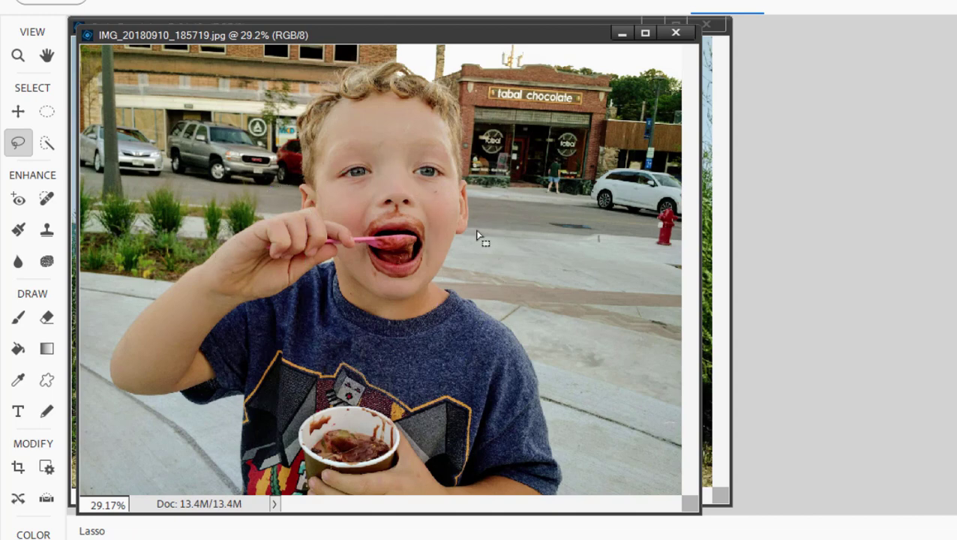
pyautogui.click(432, 395)
pyautogui.click(46, 144)
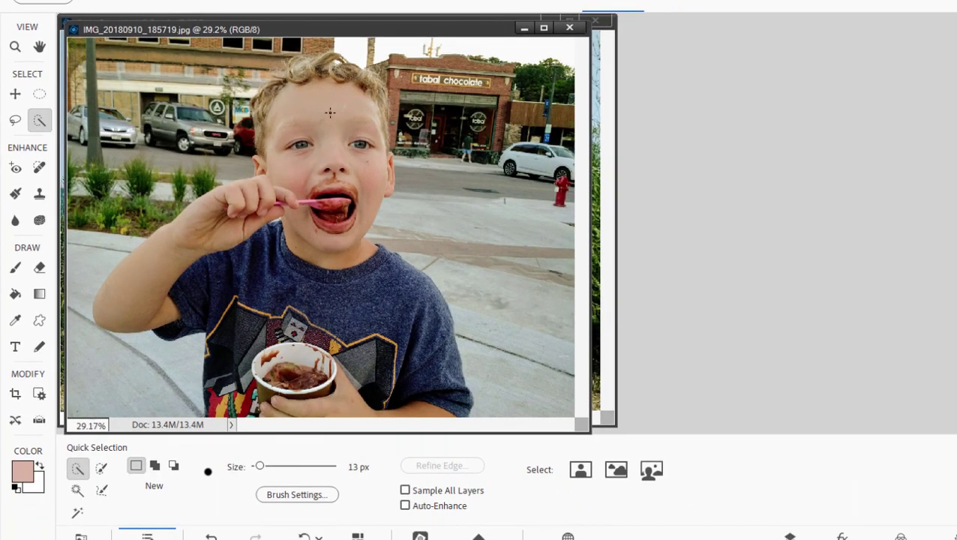
pyautogui.moveTo(330, 113)
pyautogui.mouseDown()
pyautogui.moveTo(333, 251)
pyautogui.moveTo(229, 378)
pyautogui.moveTo(420, 315)
pyautogui.mouseUp()
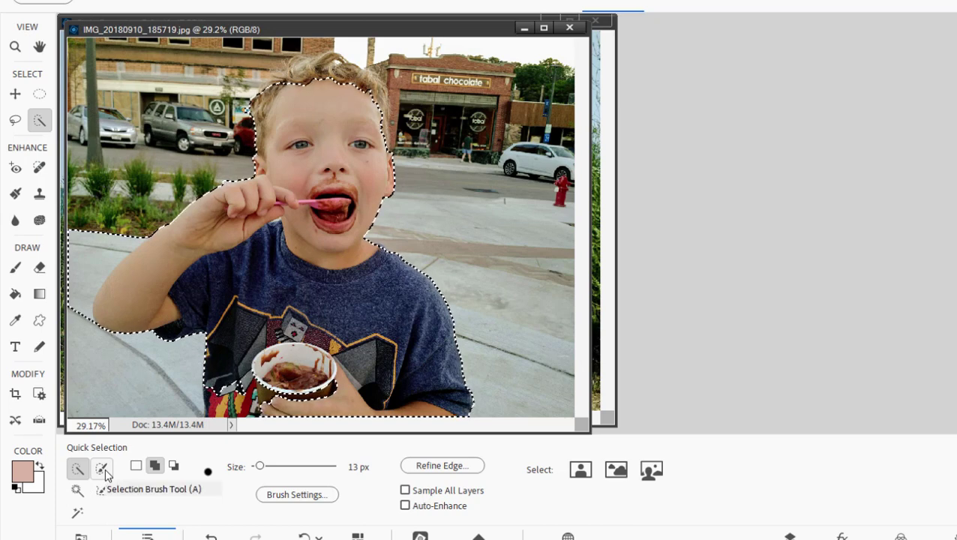
pyautogui.click(106, 475)
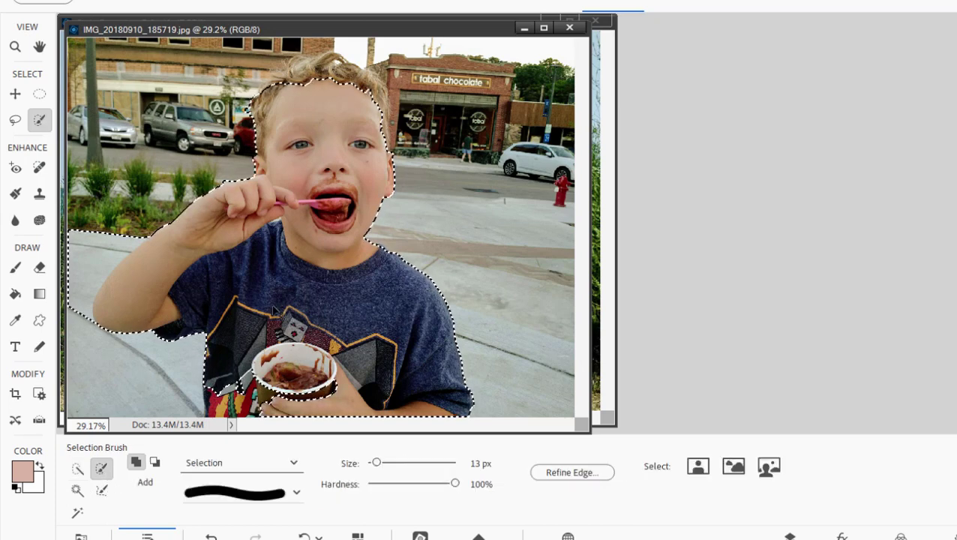
pyautogui.hotkey('ctrl', 'd')
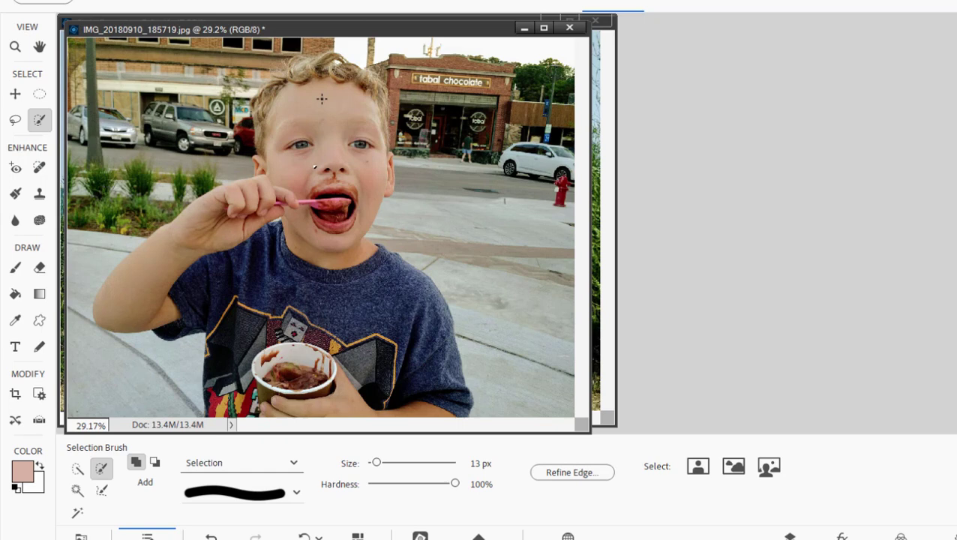
# - Test brushed and lasso selections around the head, adding and subtracting areas, then deselect
pyautogui.moveTo(321, 98)
pyautogui.mouseDown()
pyautogui.moveTo(257, 181)
pyautogui.moveTo(320, 98)
pyautogui.mouseUp()
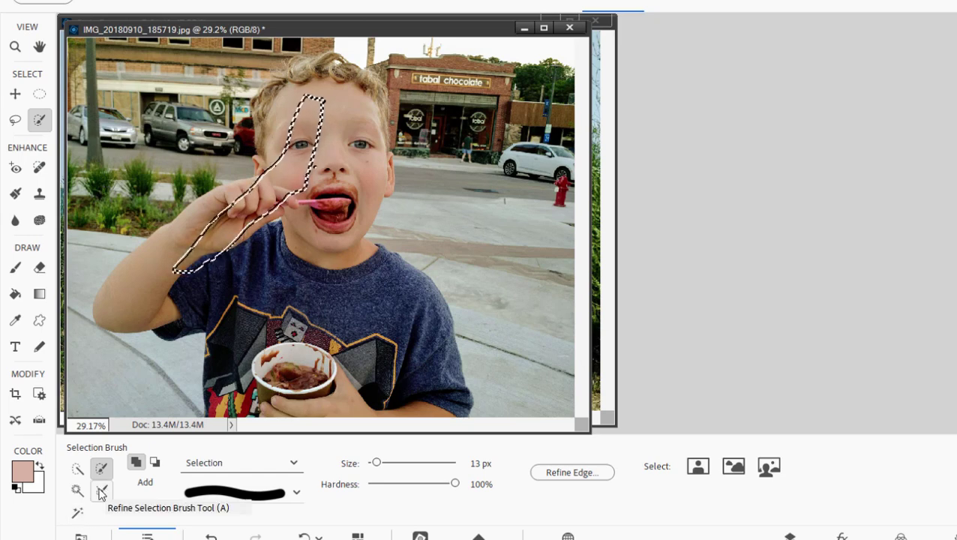
pyautogui.hotkey('ctrl', 'd')
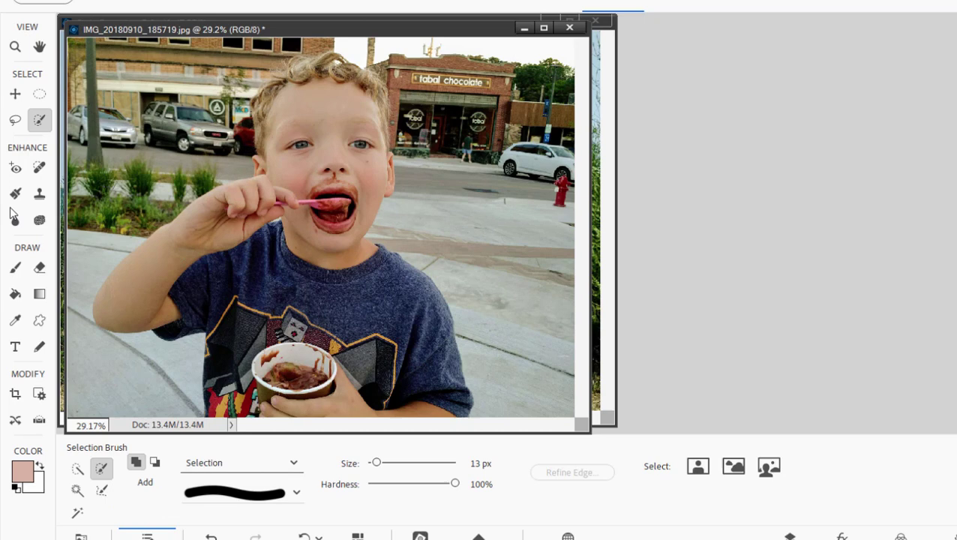
pyautogui.click(17, 120)
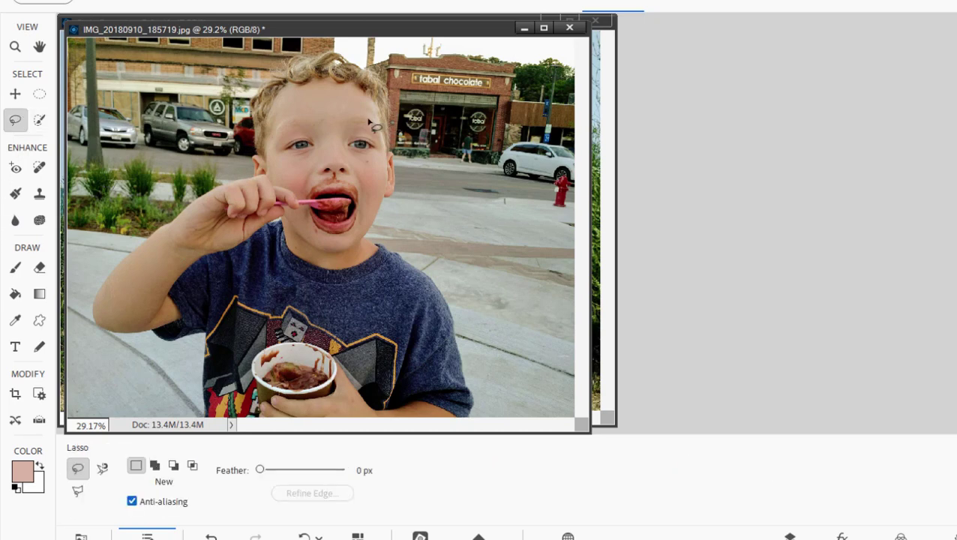
pyautogui.moveTo(369, 122)
pyautogui.mouseDown()
pyautogui.moveTo(380, 215)
pyautogui.moveTo(370, 120)
pyautogui.moveTo(466, 94)
pyautogui.moveTo(364, 94)
pyautogui.mouseUp()
pyautogui.moveTo(345, 140)
pyautogui.mouseDown()
pyautogui.moveTo(334, 56)
pyautogui.moveTo(380, 155)
pyautogui.mouseUp()
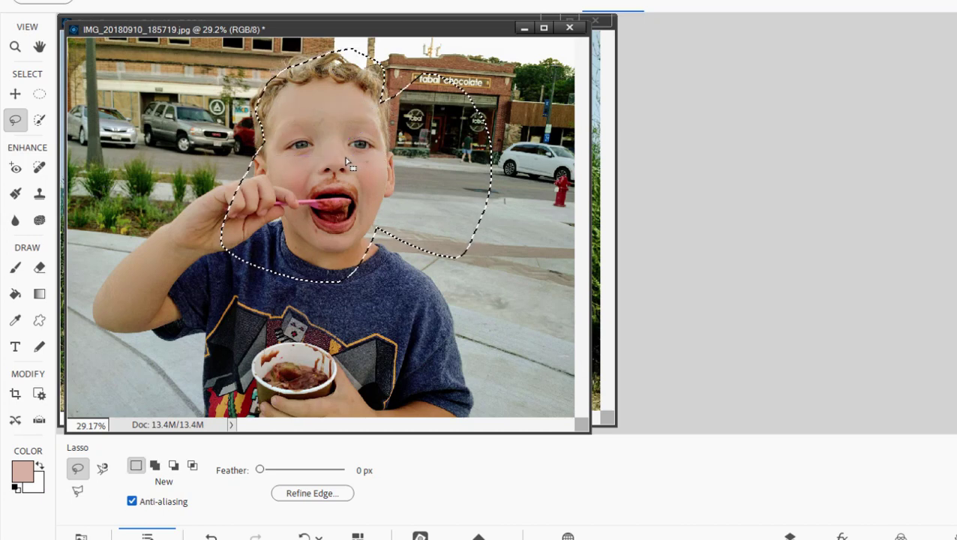
pyautogui.press('alt')
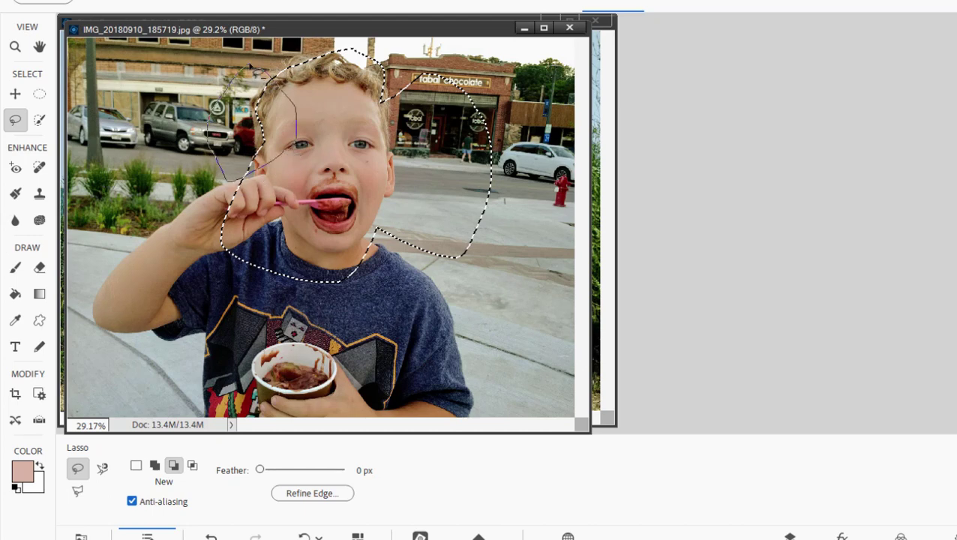
pyautogui.moveTo(215, 178); pyautogui.dragTo(207, 175)
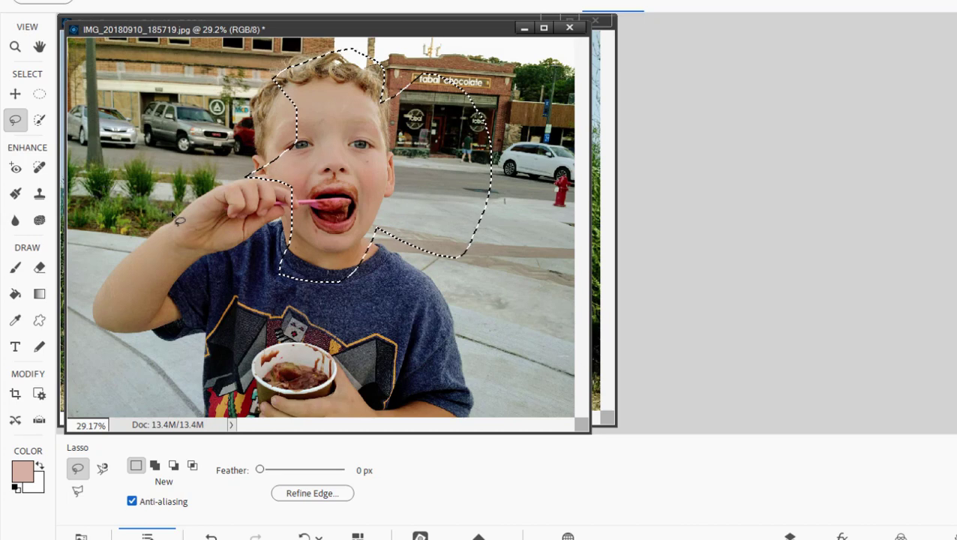
pyautogui.hotkey('ctrl', 'd')
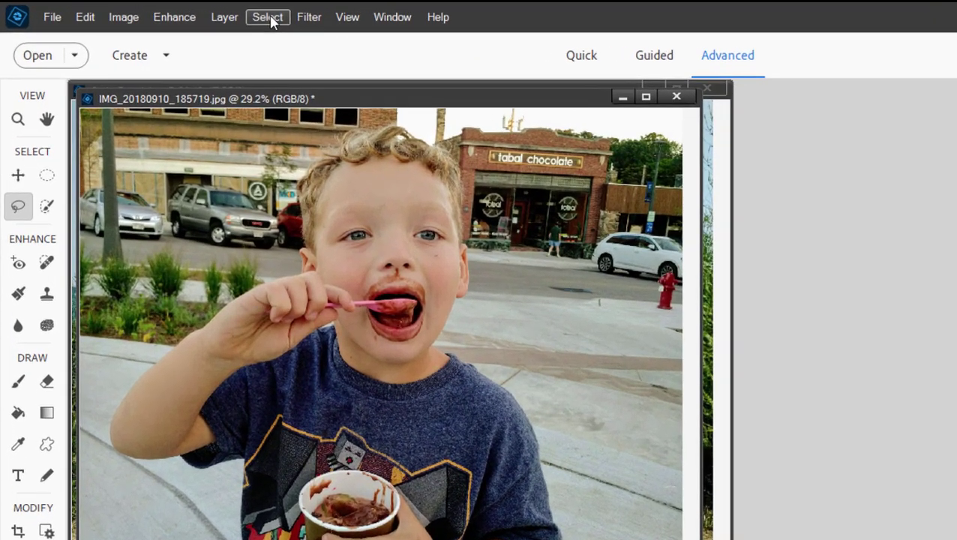
# - Auto-select the boy with Select > Subject and cancel the stray lasso path
pyautogui.click(197, 14)
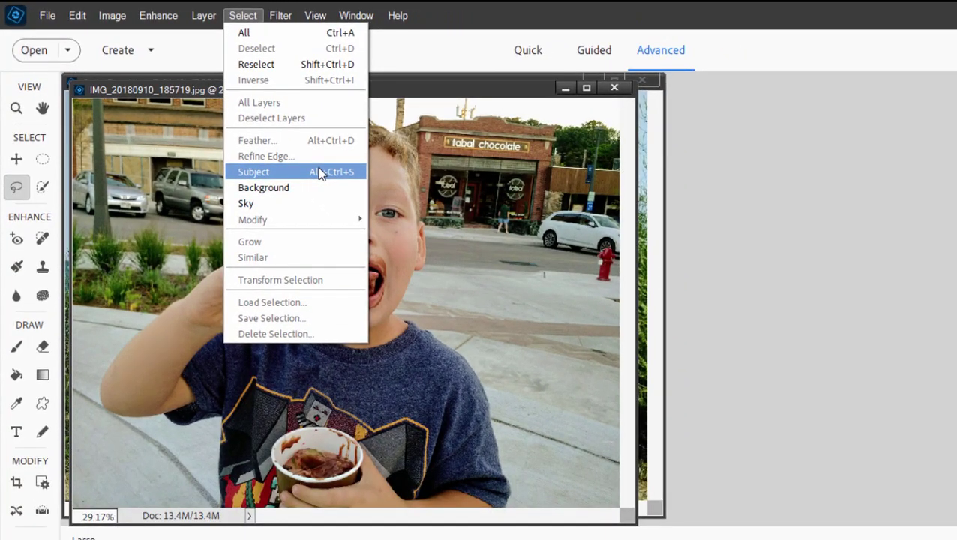
pyautogui.click(319, 173)
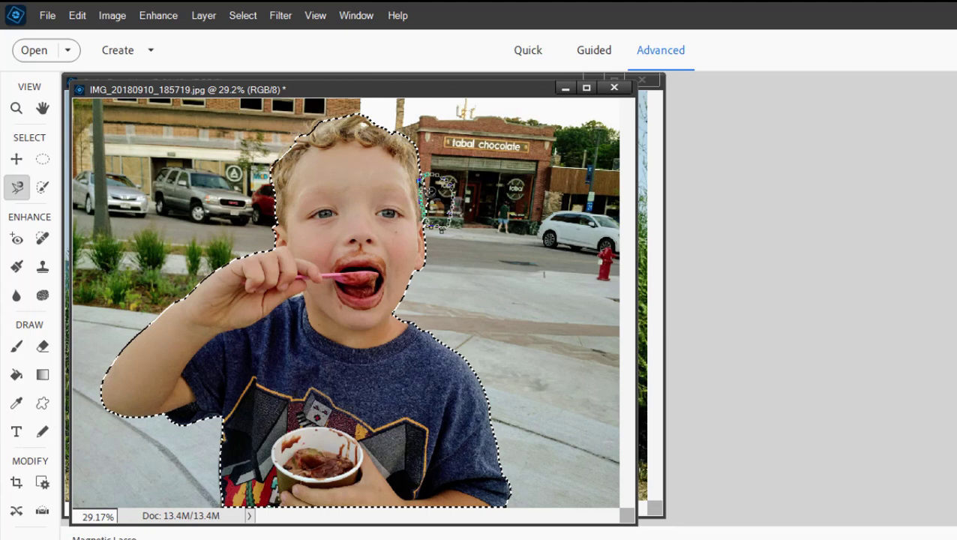
pyautogui.press('Escape')
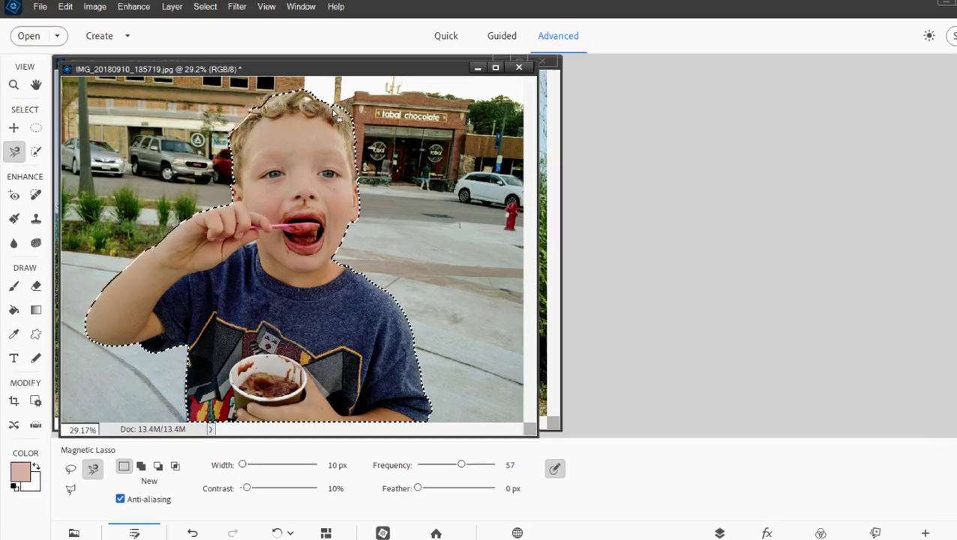
pyautogui.click(35, 153)
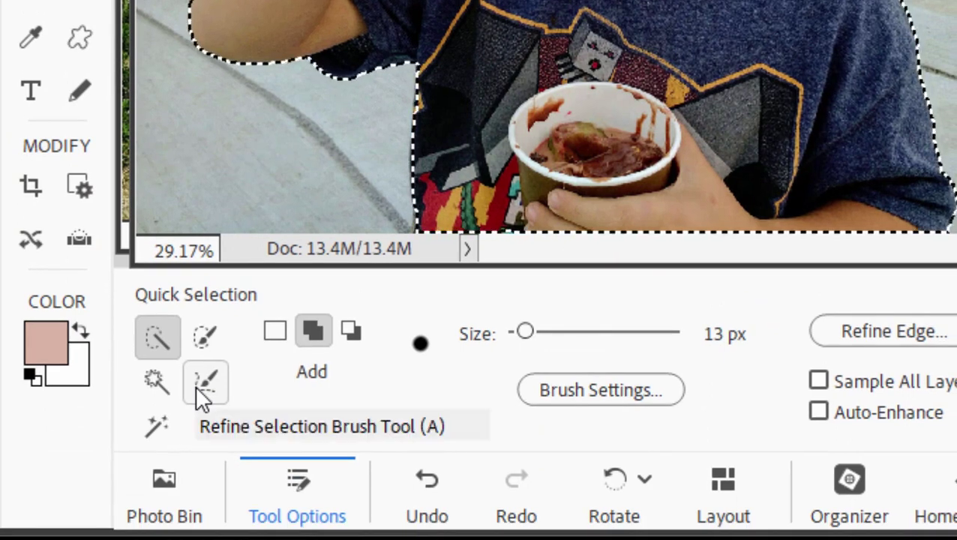
# - Use the Refine Selection Brush to add the top of the boy's curly hair
pyautogui.click(197, 389)
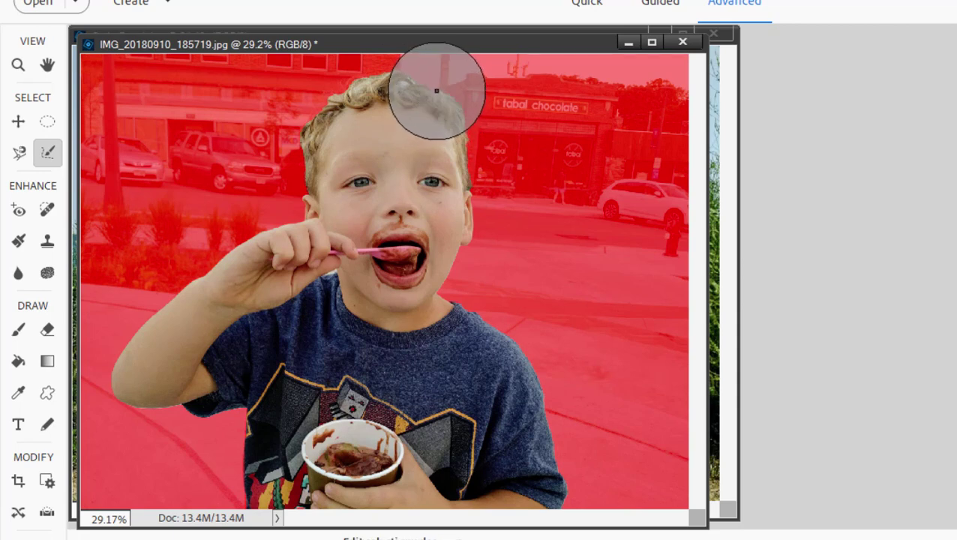
pyautogui.hotkey('ctrl', 'z')
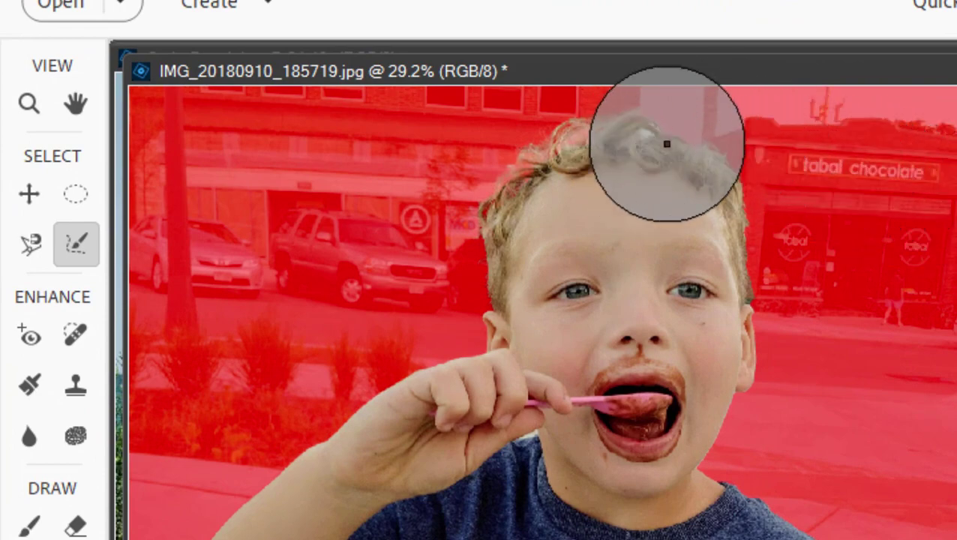
pyautogui.moveTo(667, 143); pyautogui.dragTo(635, 133)
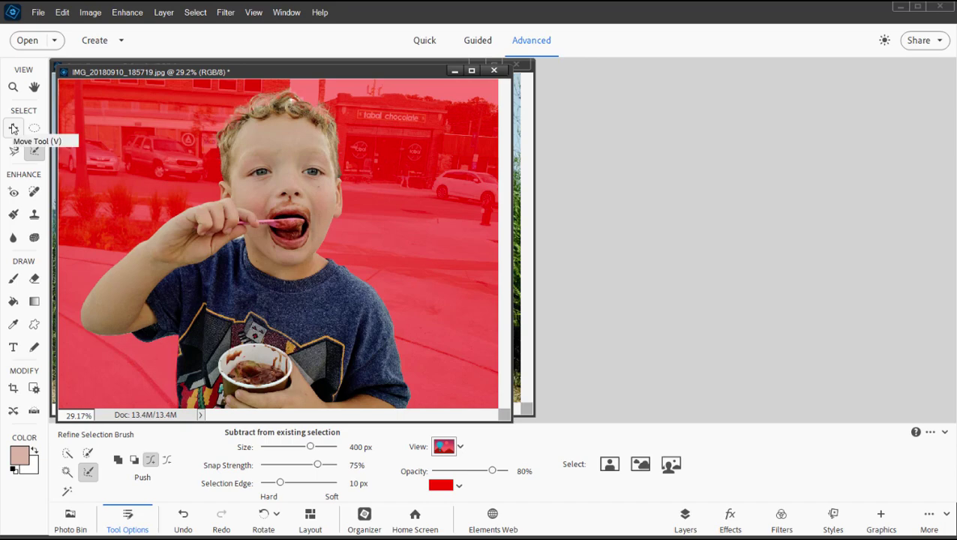
# - Preview a darker Brightness/Contrast on the selected boy, then cancel it
pyautogui.click(13, 129)
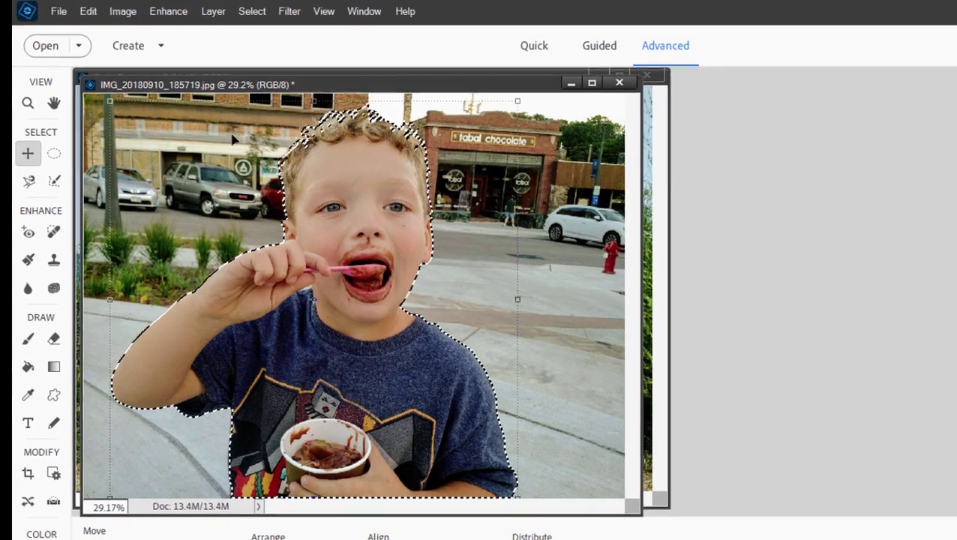
pyautogui.click(169, 13)
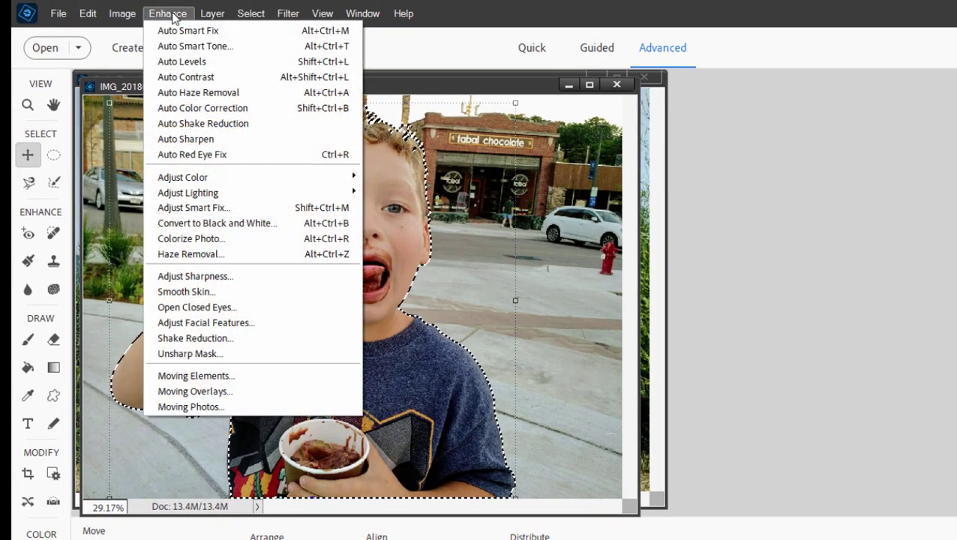
pyautogui.moveTo(188, 193)
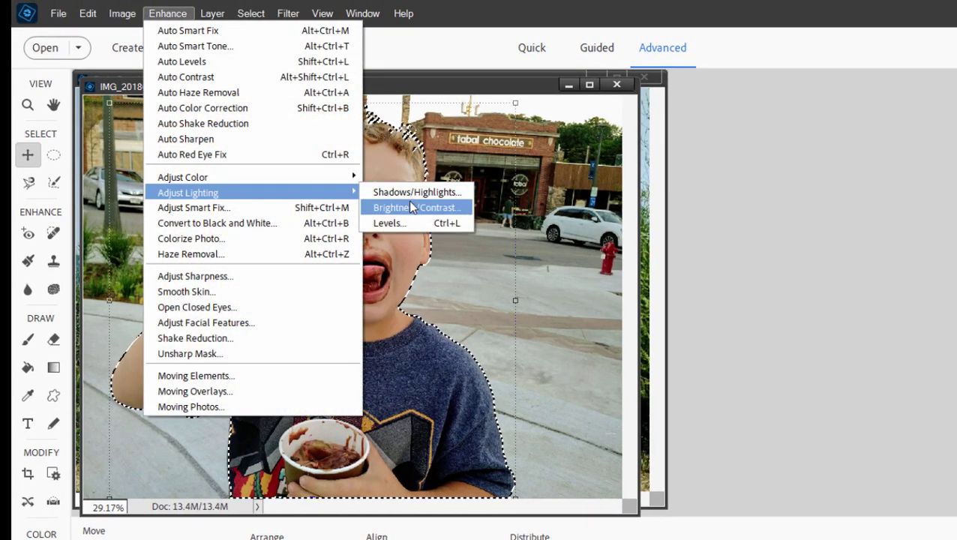
pyautogui.click(410, 208)
pyautogui.moveTo(691, 283)
pyautogui.mouseDown()
pyautogui.moveTo(640, 282)
pyautogui.moveTo(675, 282)
pyautogui.moveTo(651, 283)
pyautogui.mouseUp()
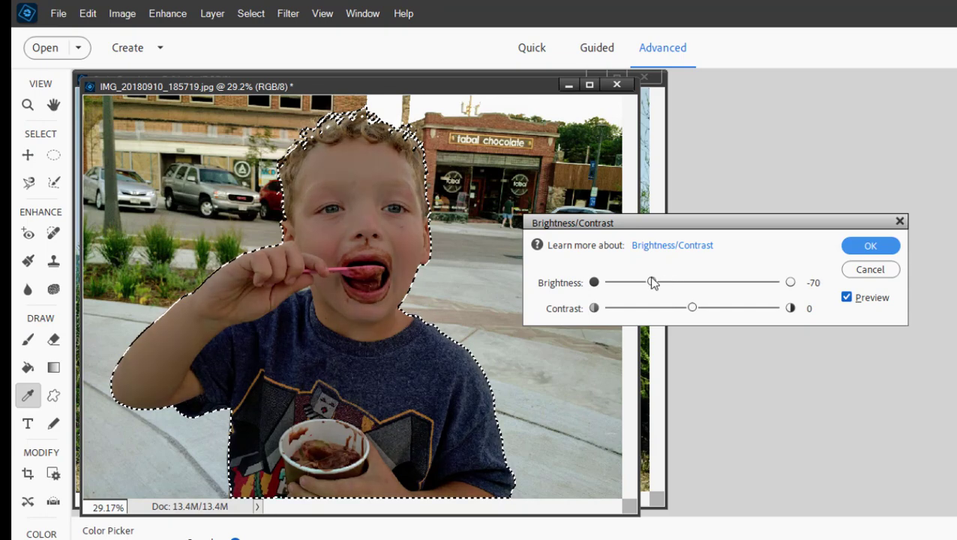
pyautogui.click(860, 271)
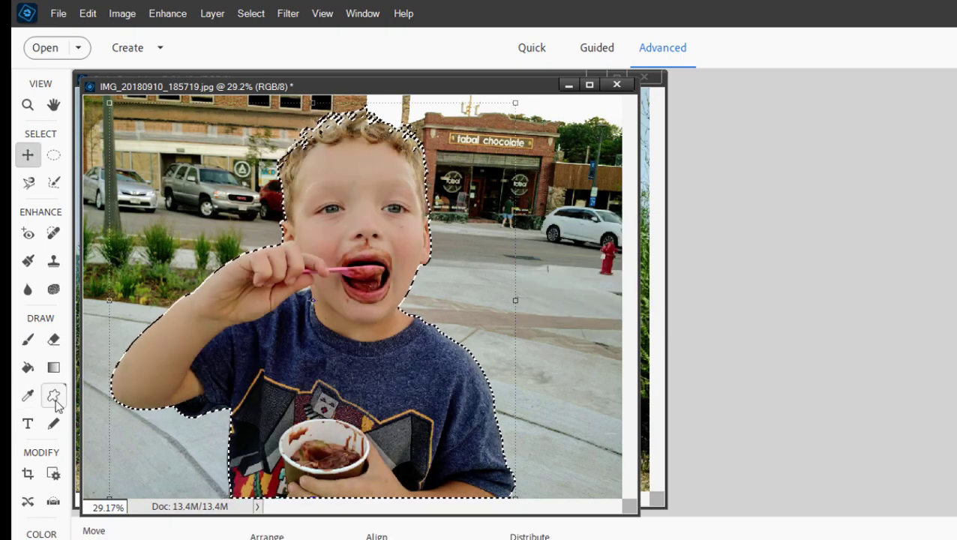
pyautogui.click(55, 341)
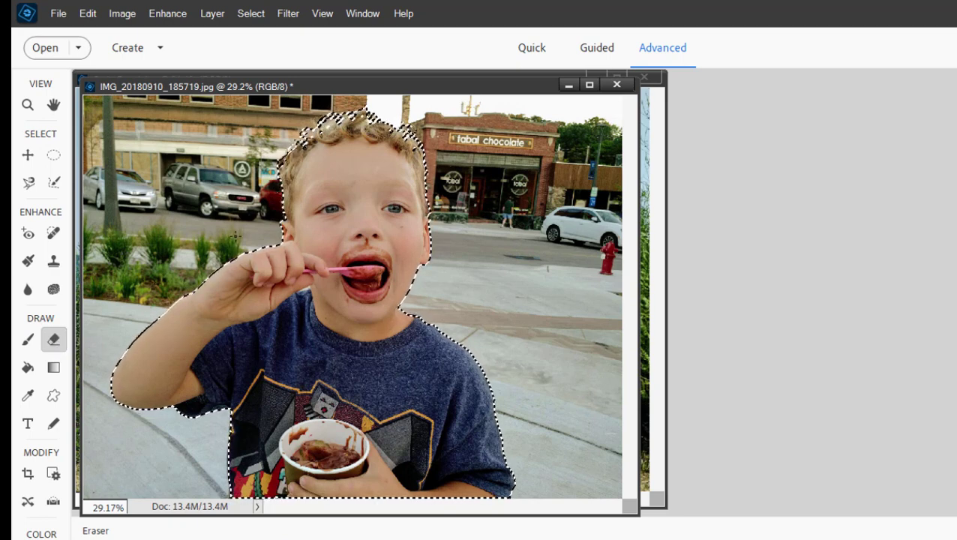
# - Undo a trial erase across the boy's face and bring OntheBeach.jpg forward
pyautogui.moveTo(288, 201)
pyautogui.mouseDown()
pyautogui.moveTo(362, 201)
pyautogui.moveTo(338, 192)
pyautogui.mouseUp()
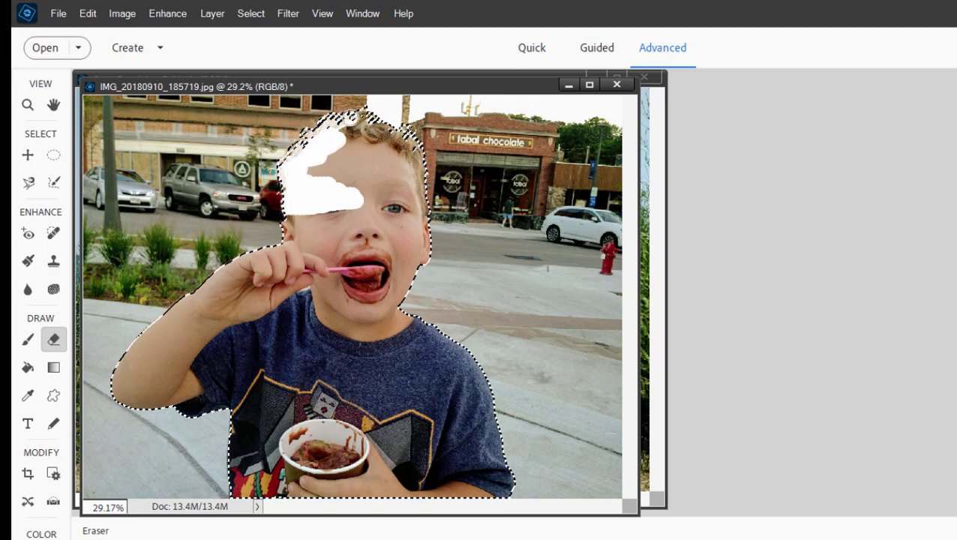
pyautogui.moveTo(304, 171)
pyautogui.mouseDown()
pyautogui.moveTo(329, 172)
pyautogui.moveTo(300, 229)
pyautogui.mouseUp()
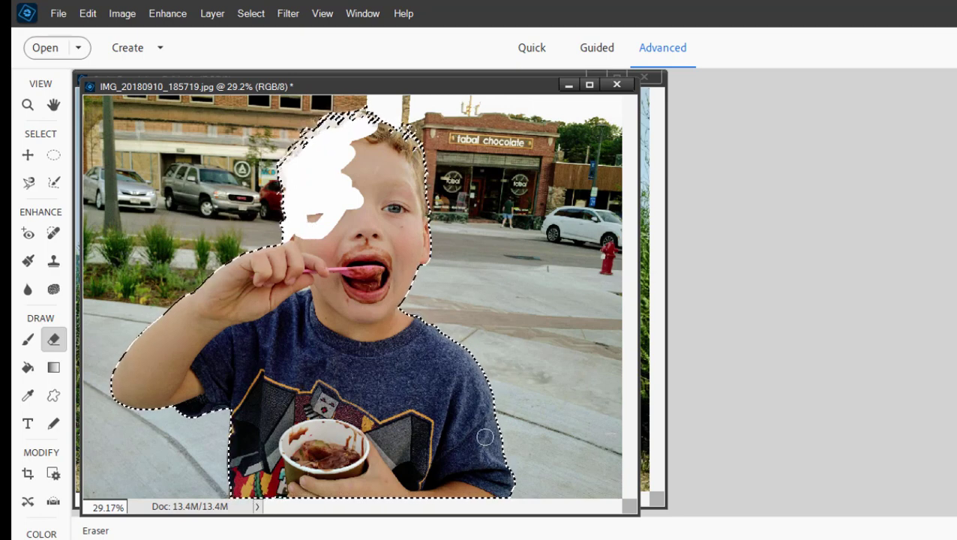
pyautogui.hotkey('ctrl', 'z')
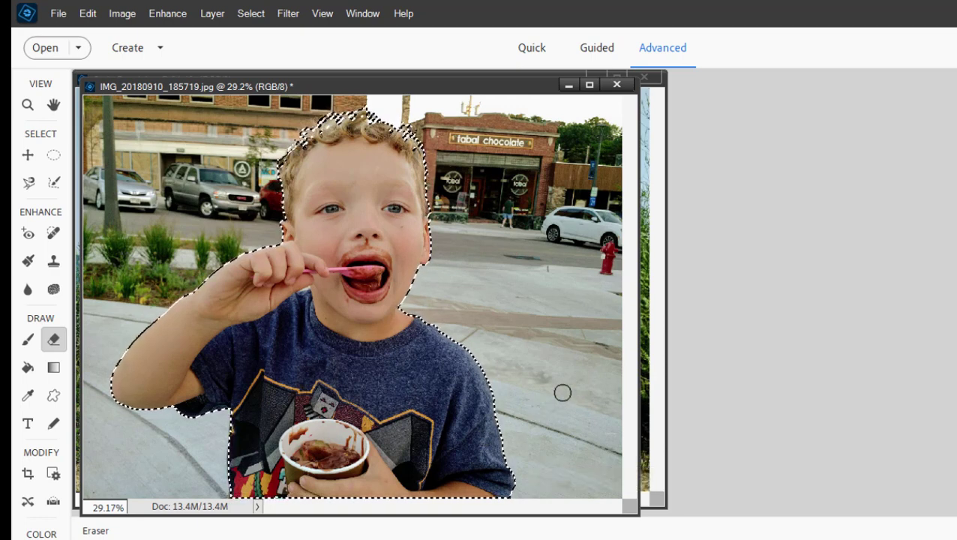
pyautogui.click(657, 282)
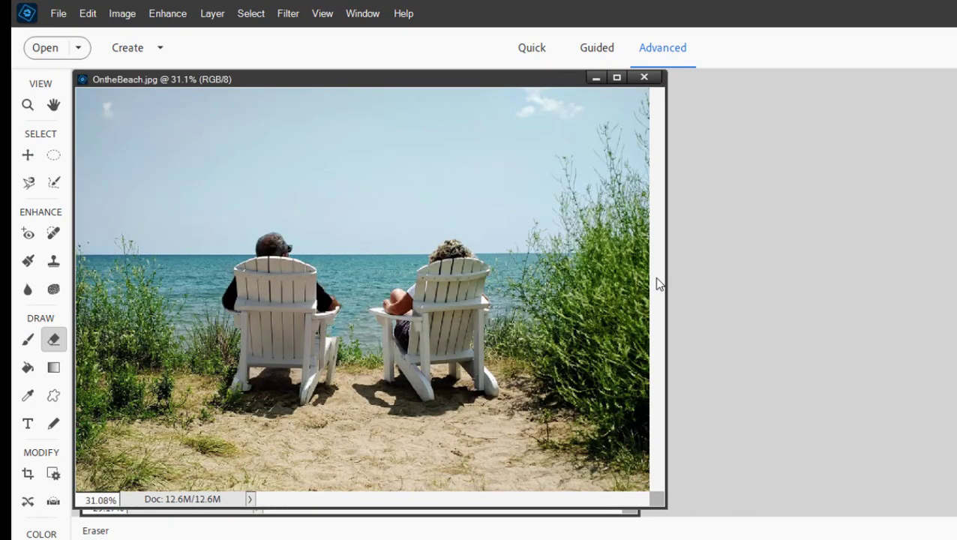
# - In Guided Perfect Landscape, apply the Blue 2 sky, then the Sunset 1 sky
pyautogui.click(596, 48)
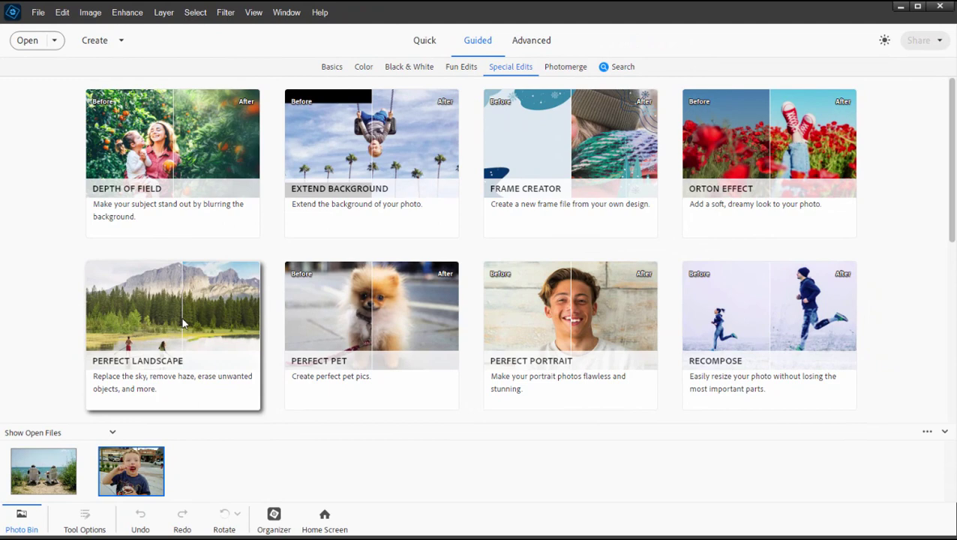
pyautogui.click(184, 323)
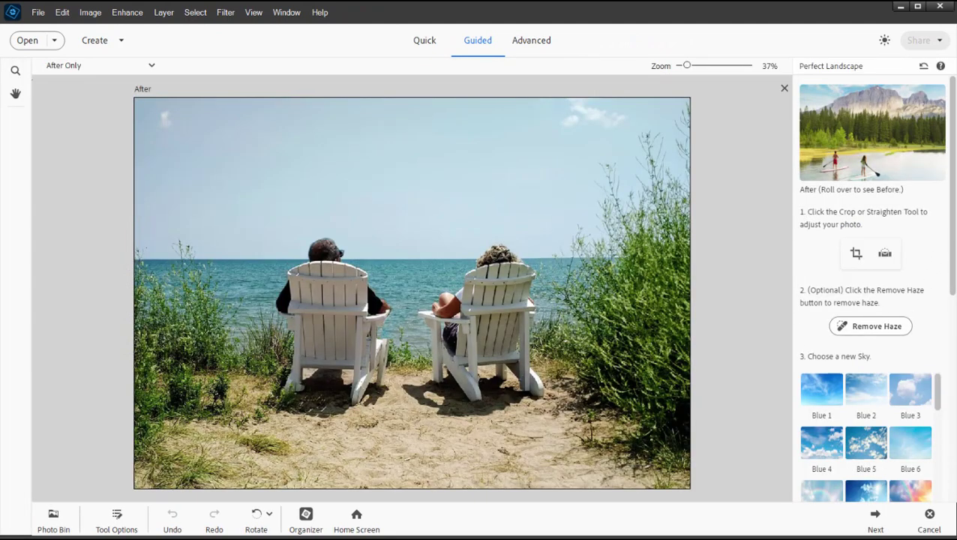
pyautogui.moveTo(952, 228); pyautogui.dragTo(952, 326)
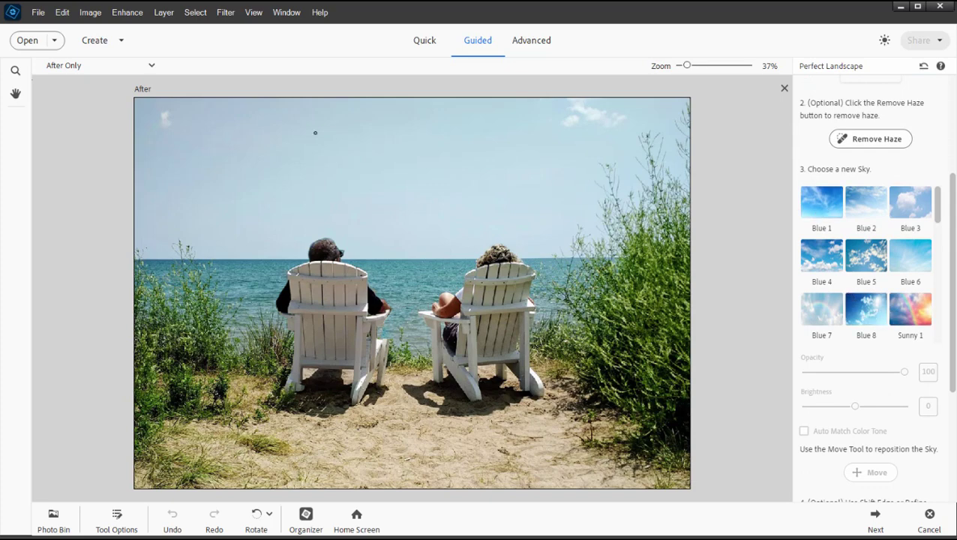
pyautogui.click(873, 205)
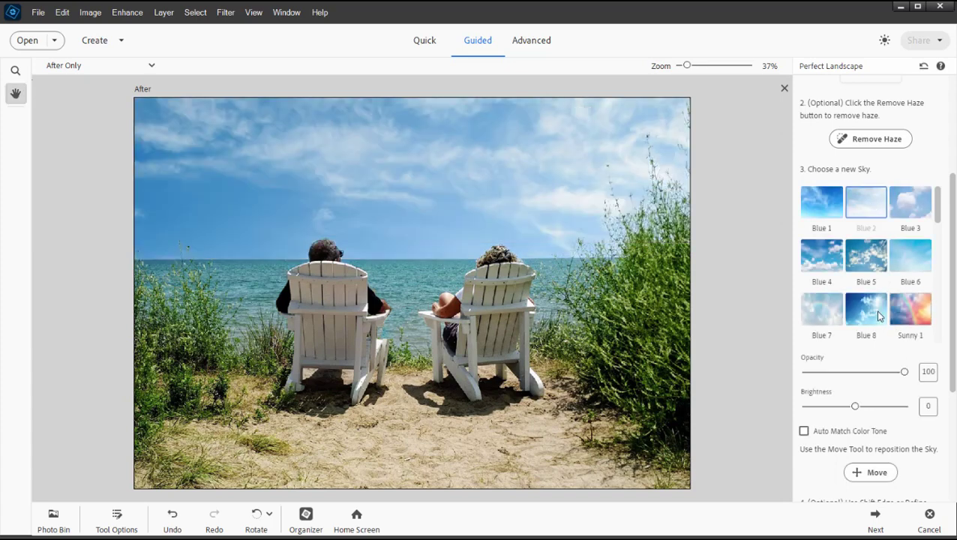
pyautogui.moveTo(937, 205); pyautogui.dragTo(938, 275)
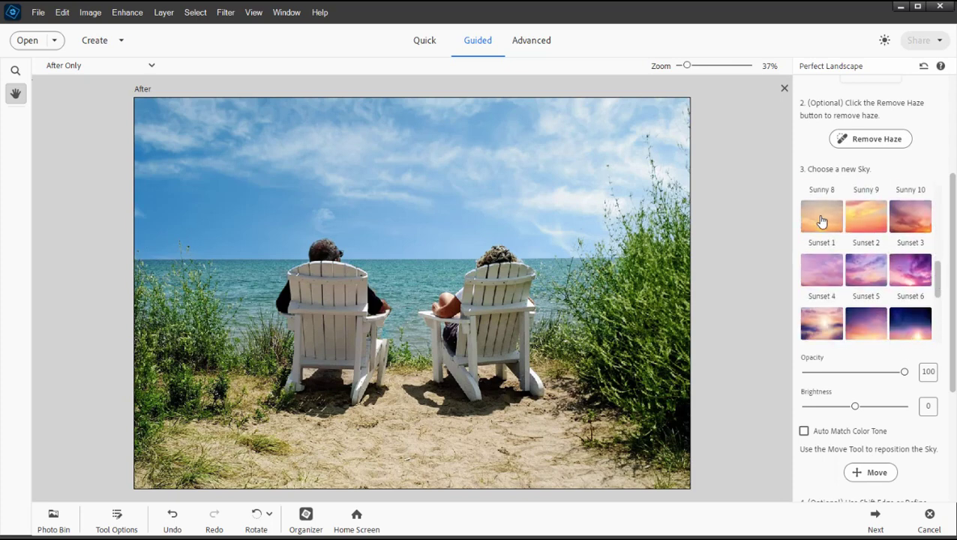
pyautogui.click(822, 220)
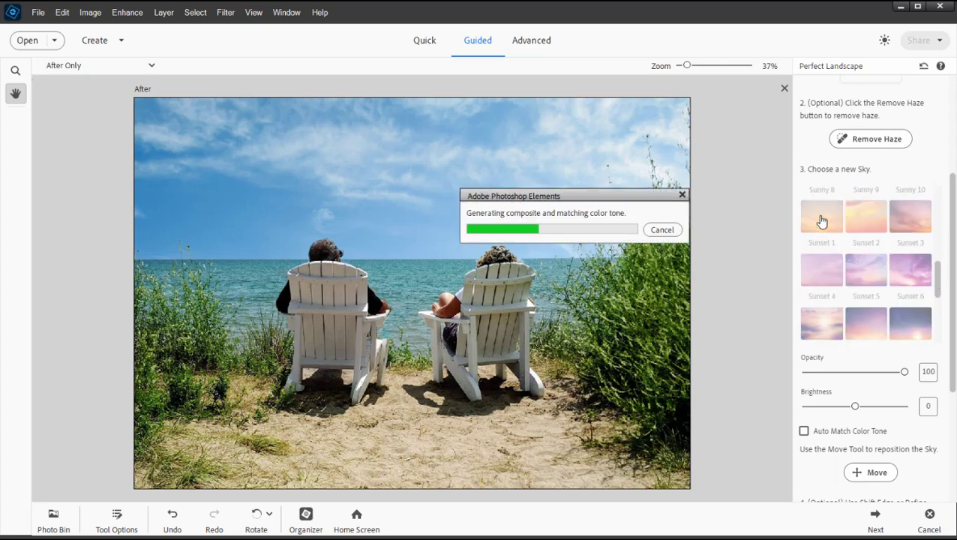